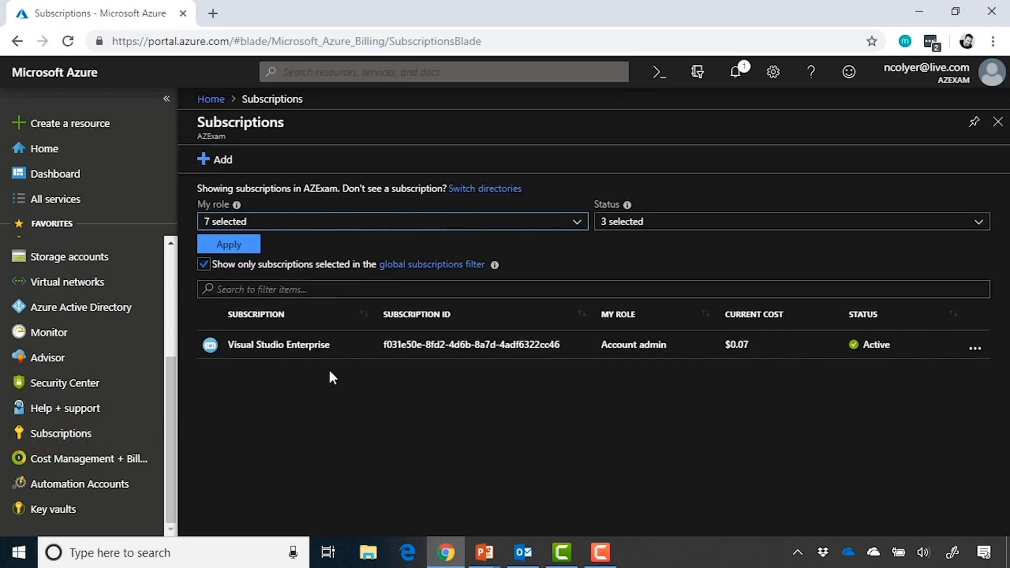
Open the Visual Studio Enterprise subscription and go to its Policies page under Settings.
click(361, 361)
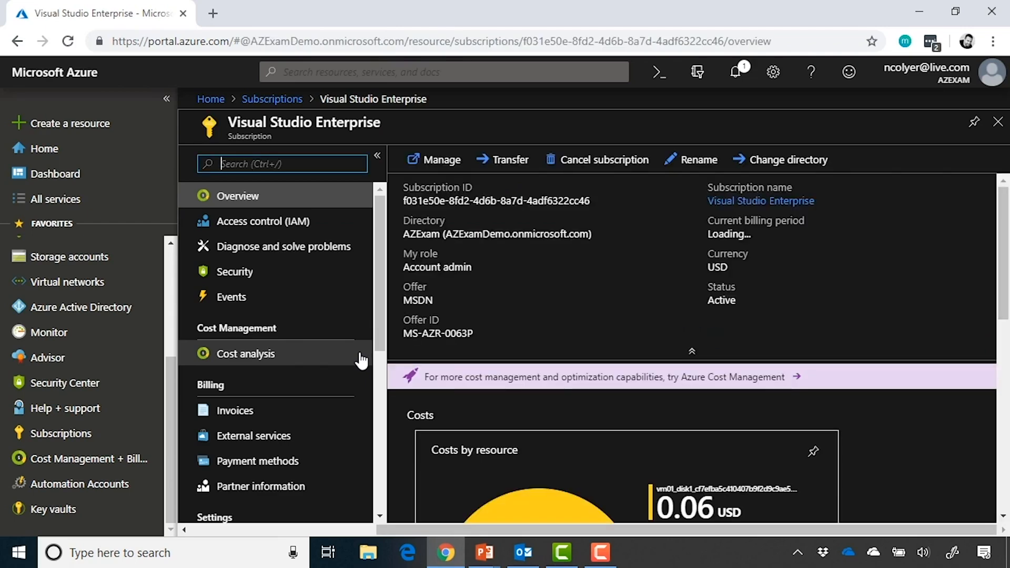
scroll(361, 361, down, 5)
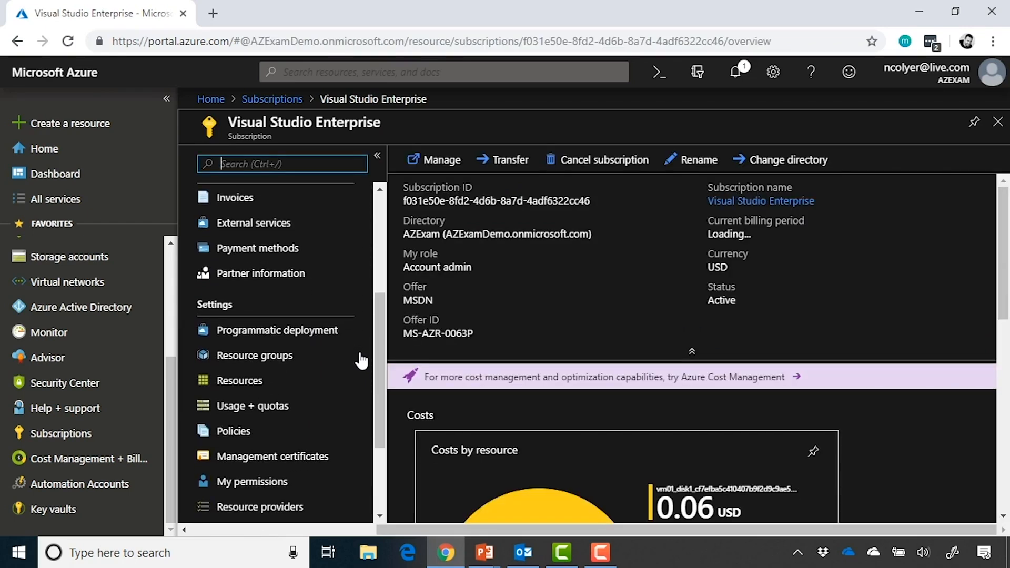
scroll(361, 361, down, 2)
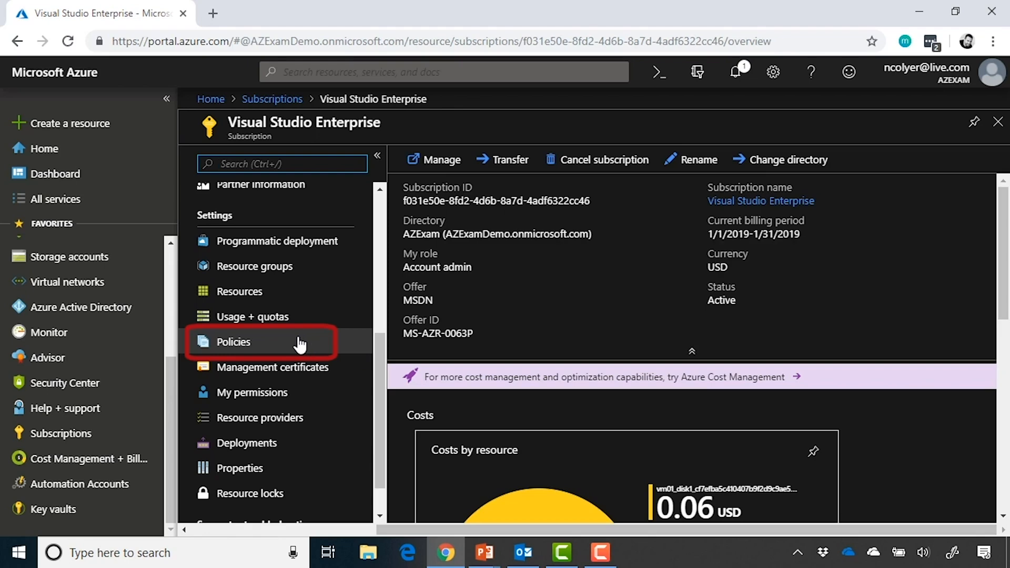
click(300, 343)
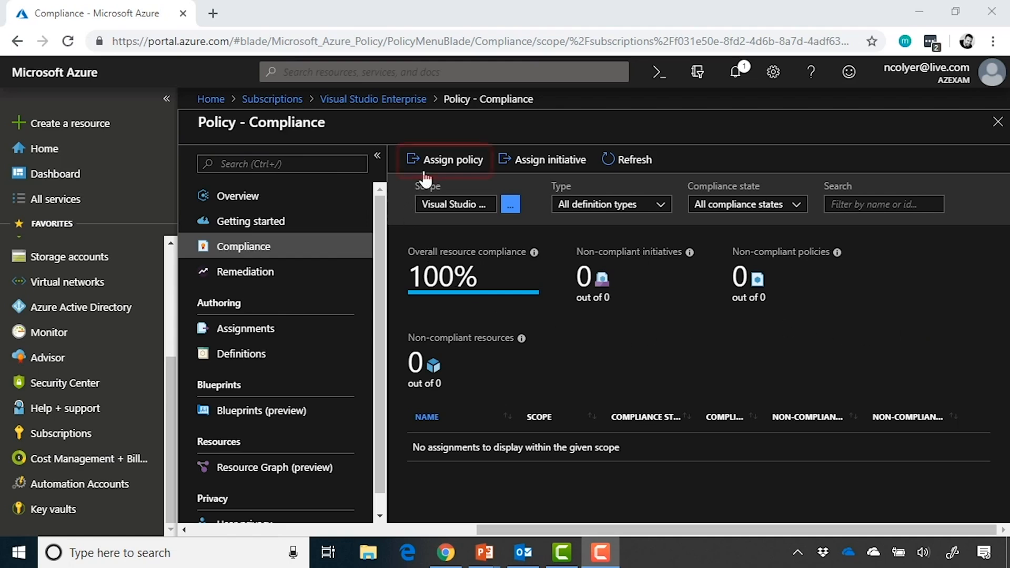
Start an Assign policy form on the subscription, noting Exclusions before moving to Policy definition.
click(467, 175)
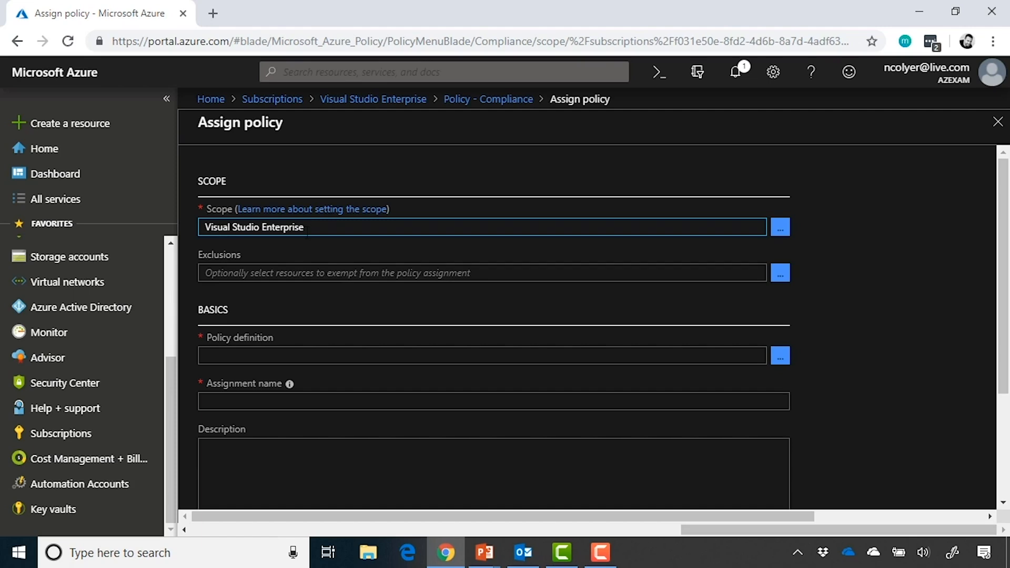
click(333, 270)
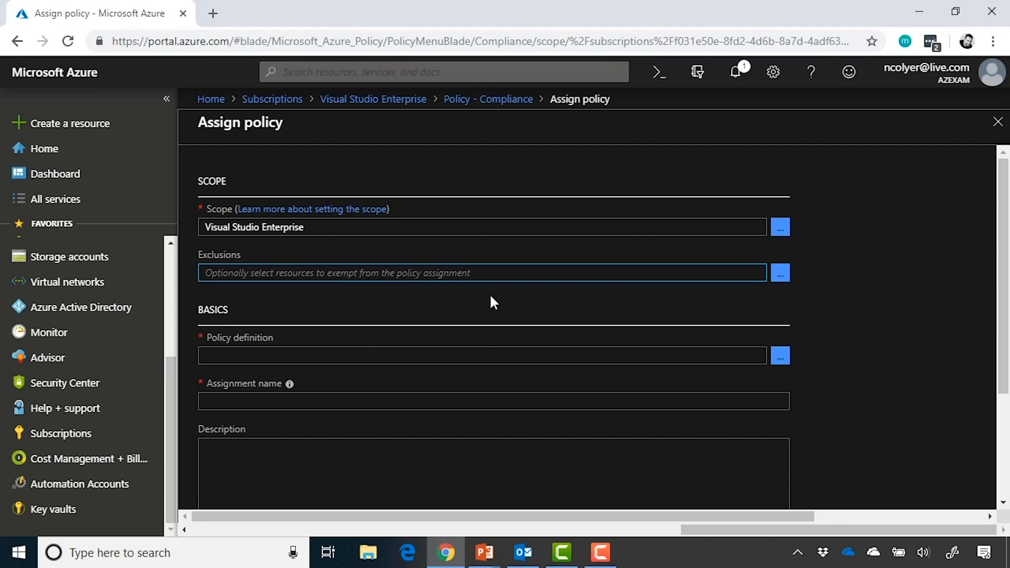
click(464, 355)
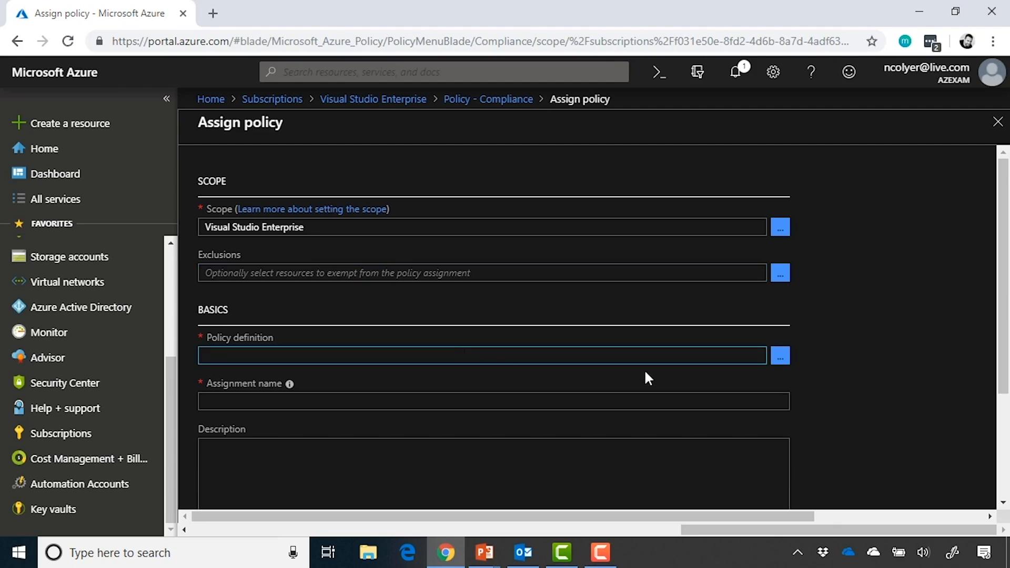
Open the Available Definitions list and browse through the 144 policy definitions.
click(781, 356)
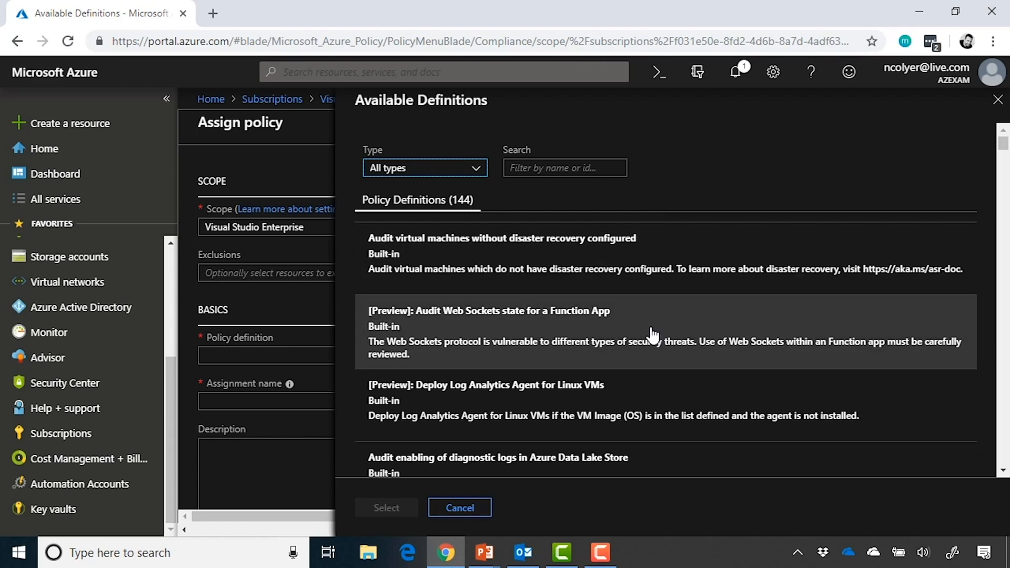
scroll(652, 335, down, 2)
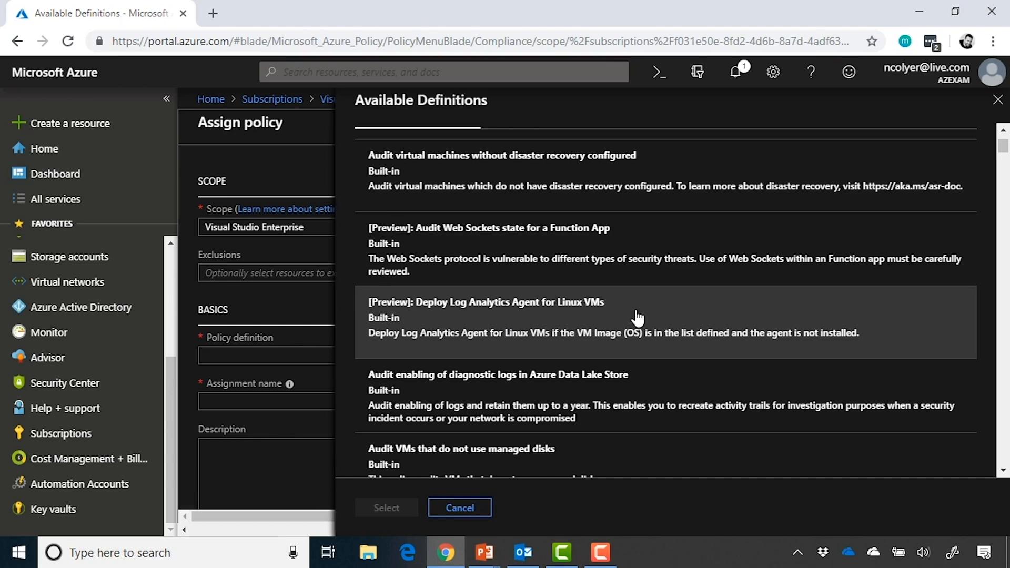
scroll(740, 301, down, 1)
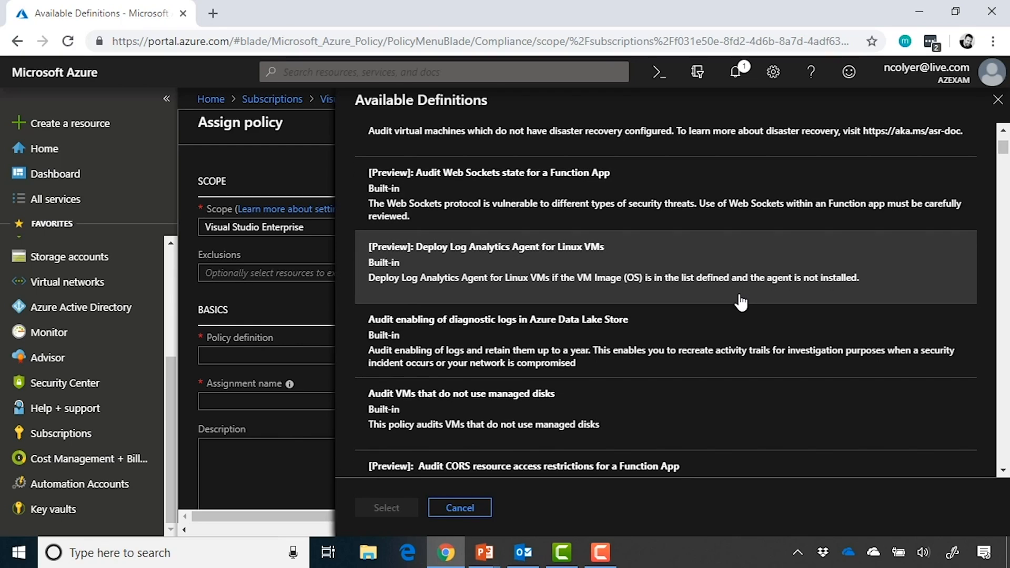
scroll(739, 301, up, 3)
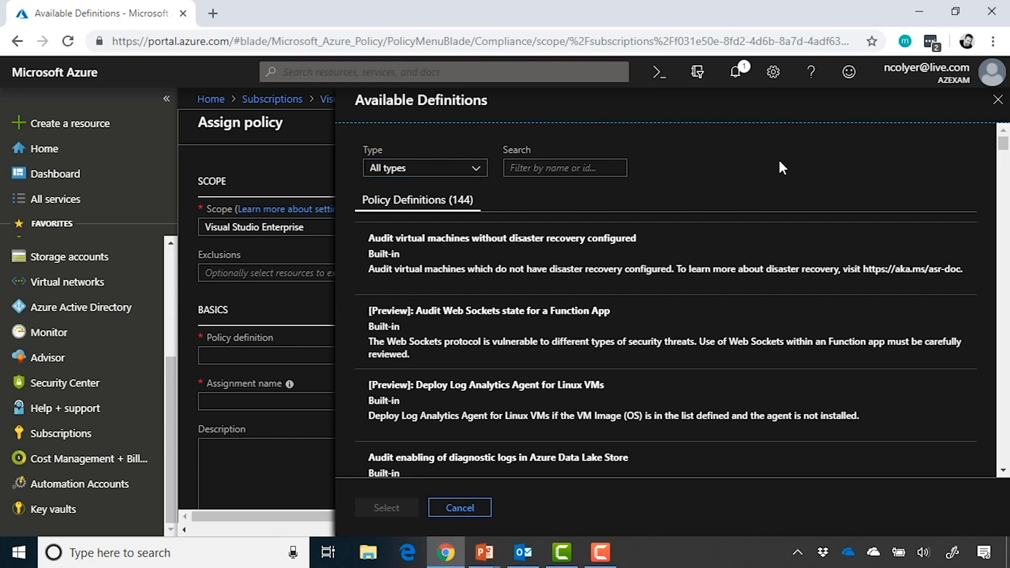
scroll(783, 167, down, 2)
scroll(776, 306, down, 2)
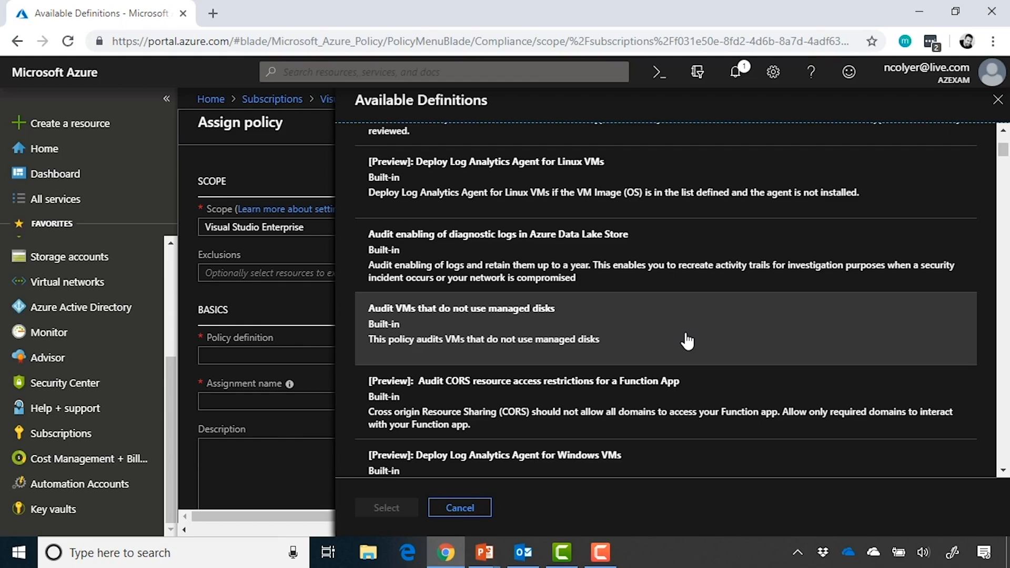
scroll(687, 341, down, 2)
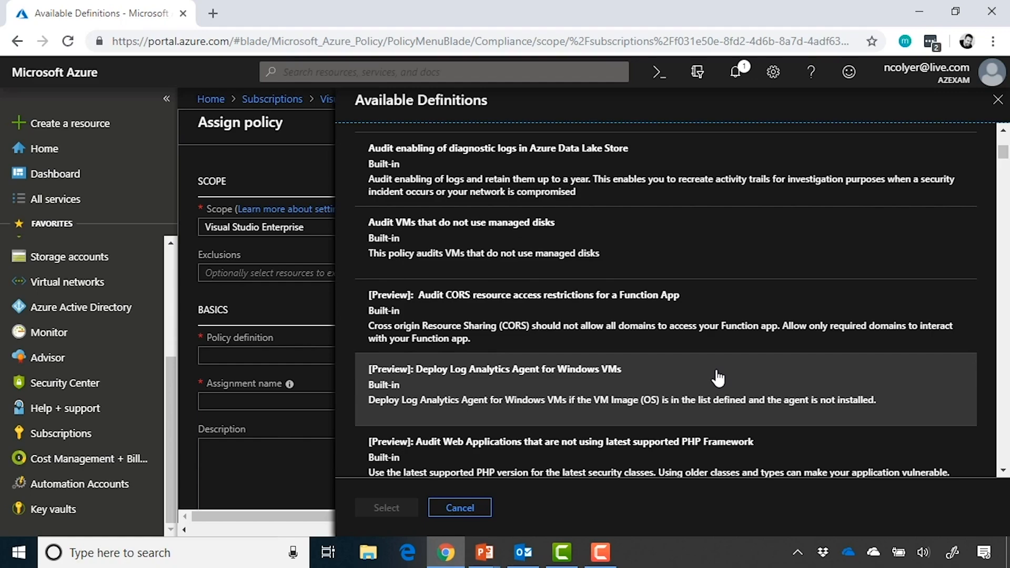
scroll(718, 378, down, 6)
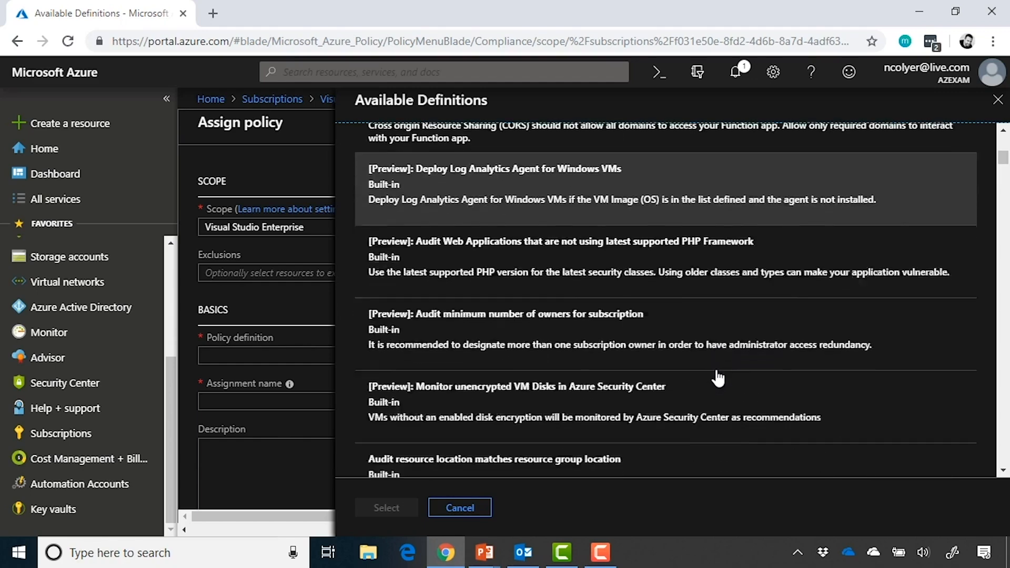
scroll(718, 378, down, 5)
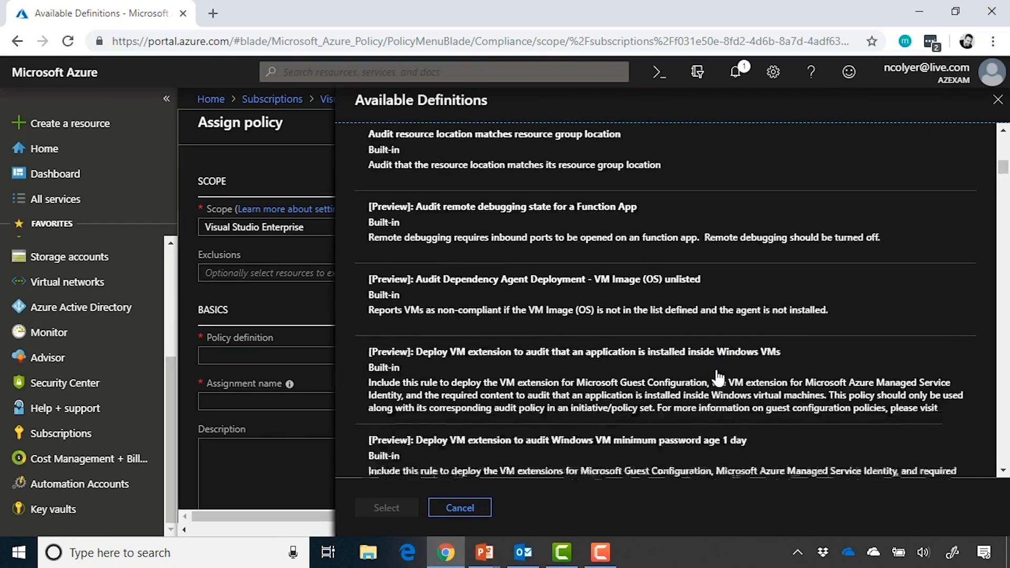
scroll(718, 378, down, 1)
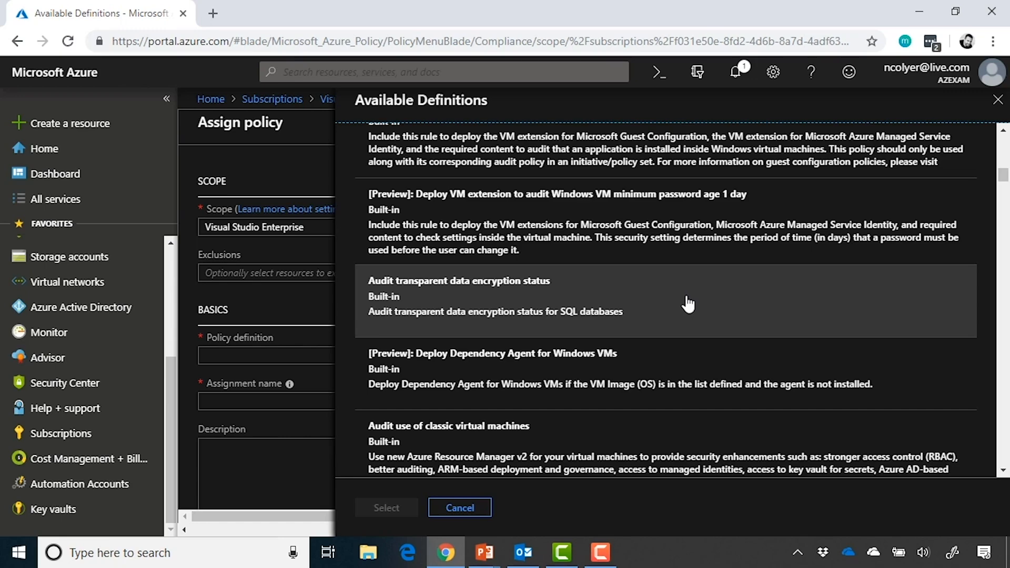
scroll(687, 304, up, 10)
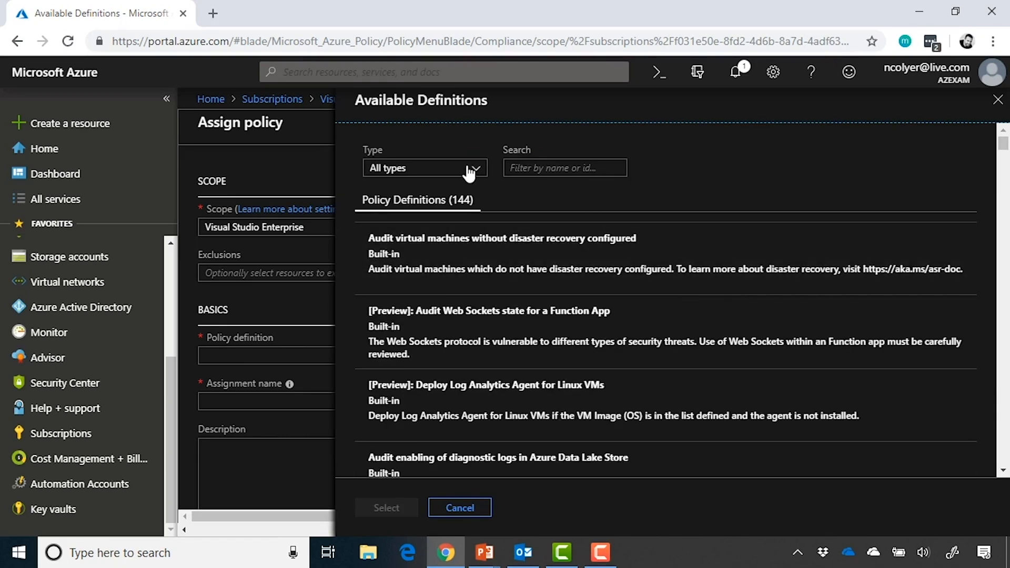
Filter to built-in definitions, search 'allowed', and select Allowed virtual machine SKUs.
click(469, 170)
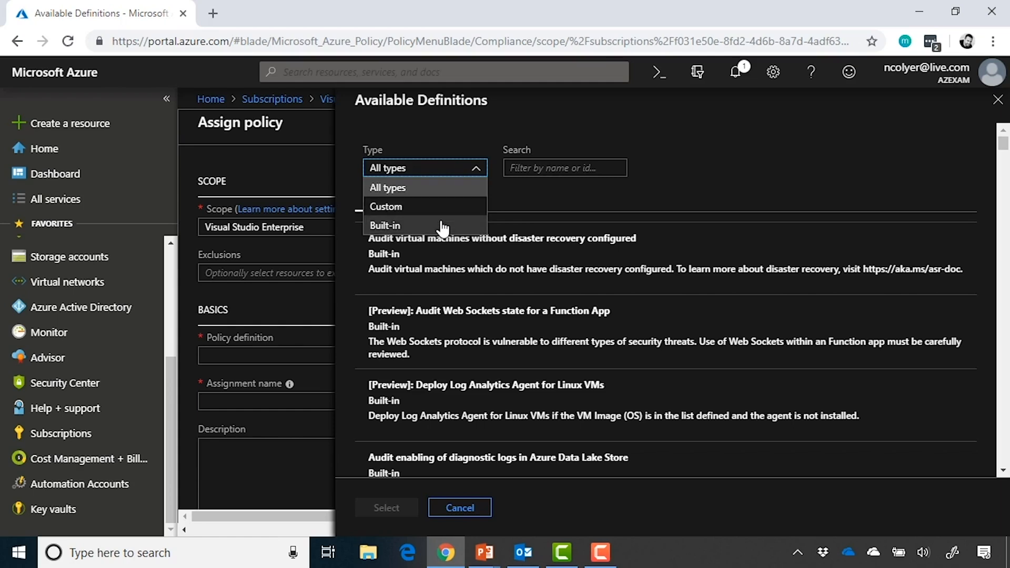
click(442, 226)
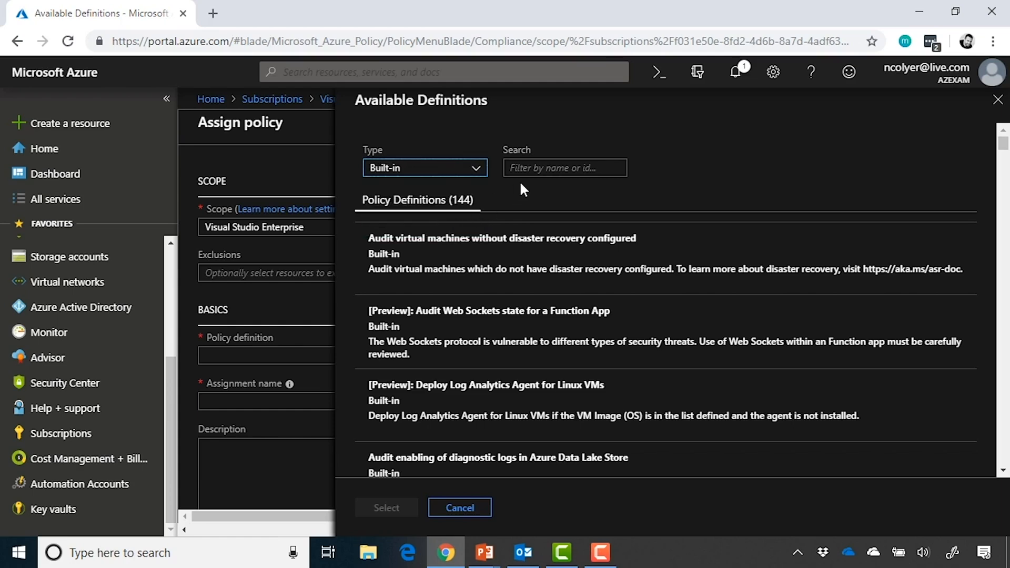
click(565, 168)
text(allowed)
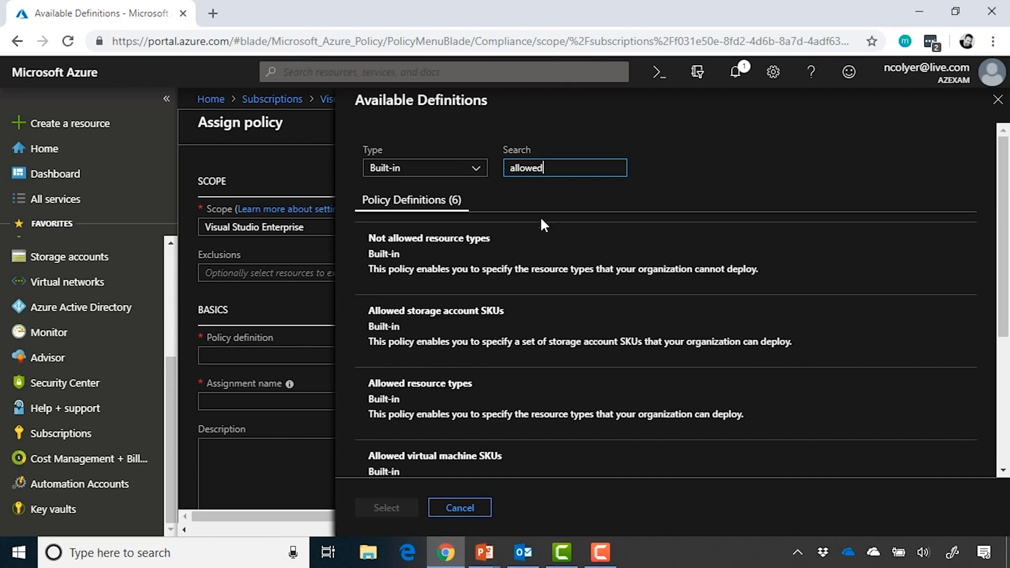
scroll(541, 248, down, 1)
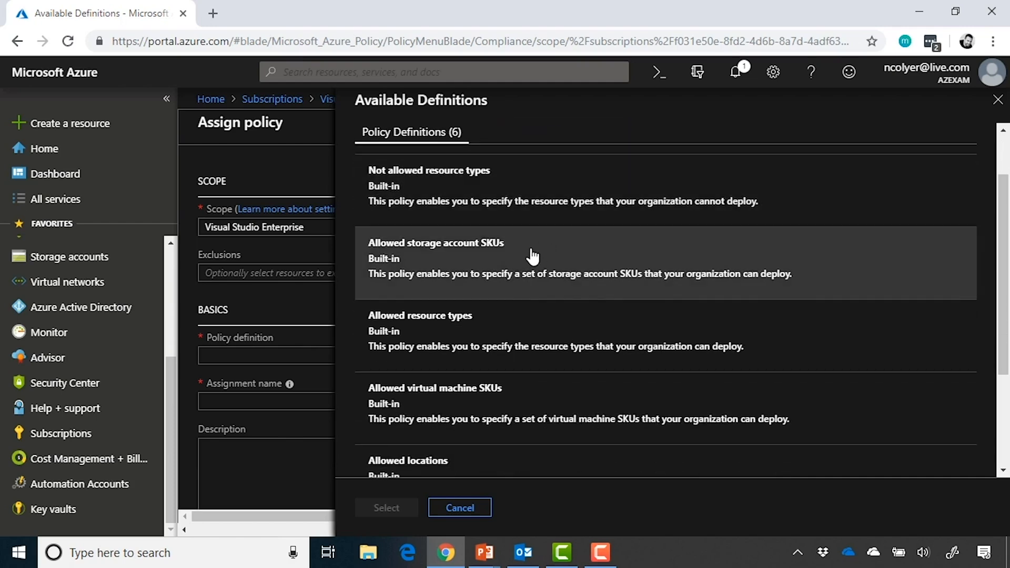
scroll(546, 275, down, 1)
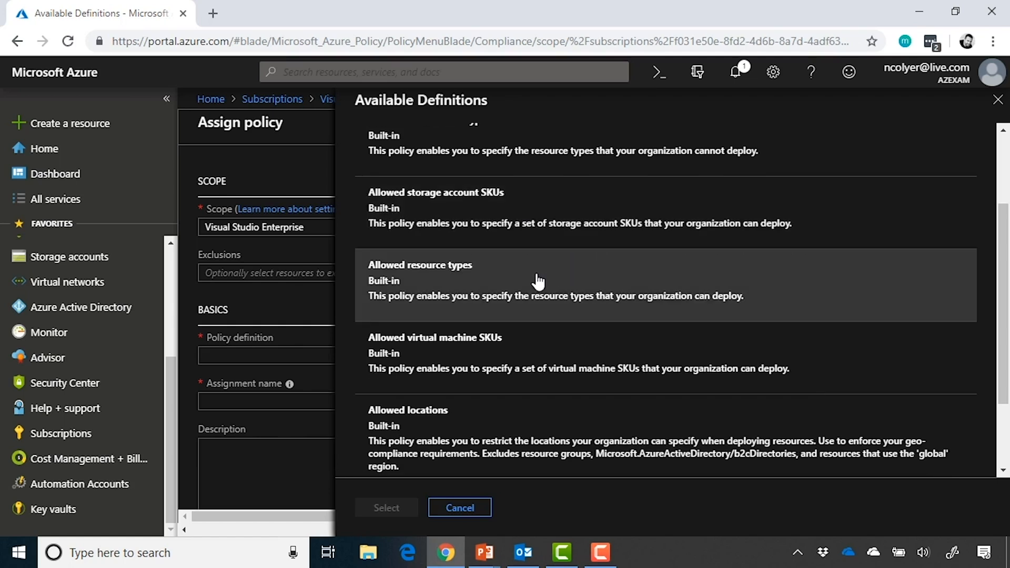
scroll(537, 283, down, 1)
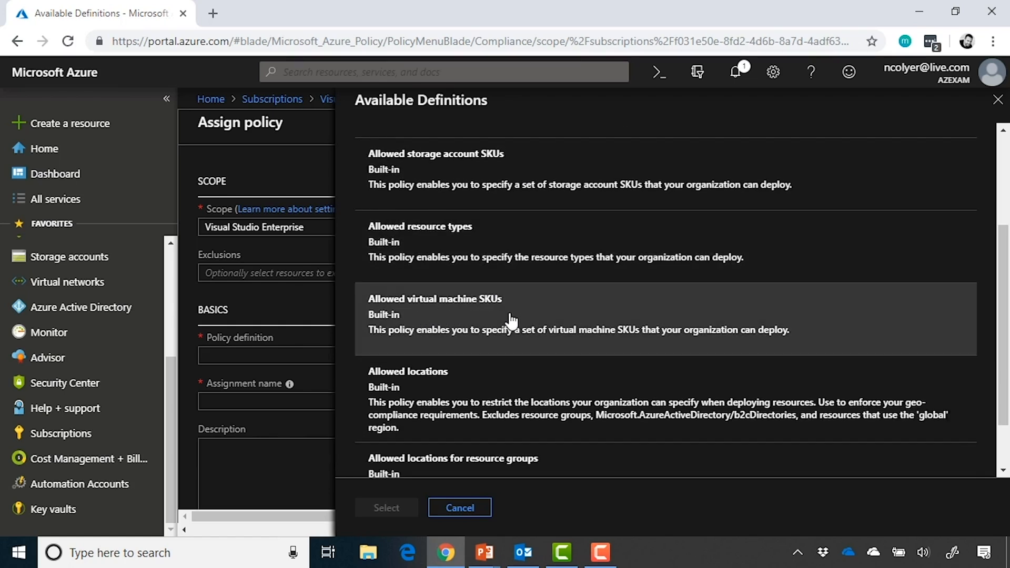
click(574, 310)
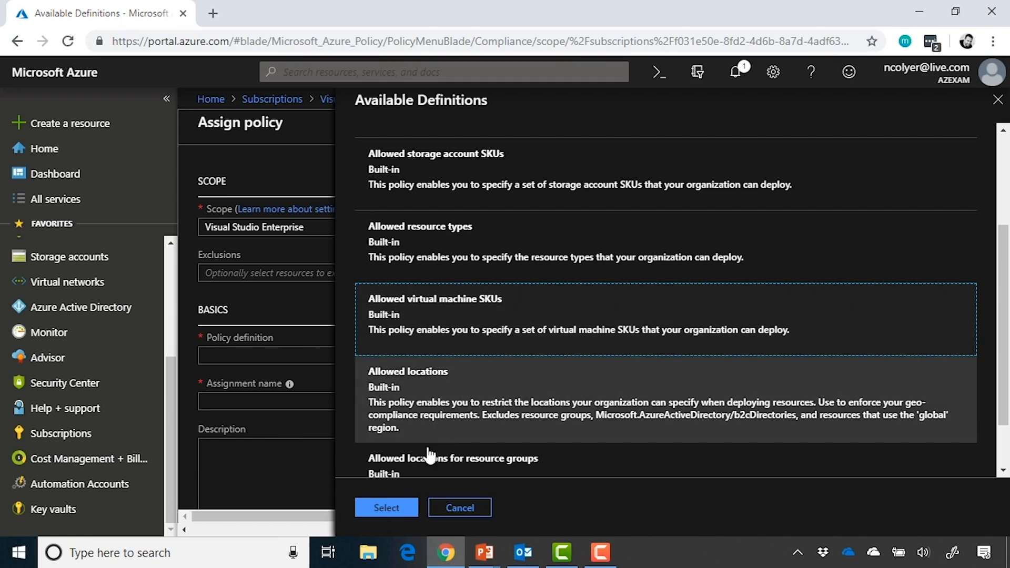
click(390, 510)
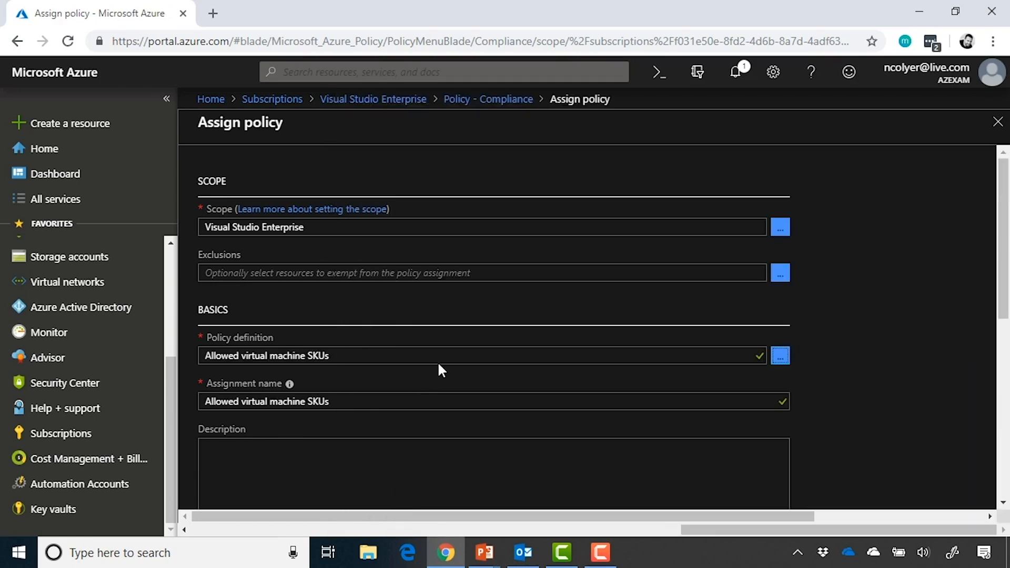
Check the prefilled assignment name and scroll down to the Parameters section.
click(348, 401)
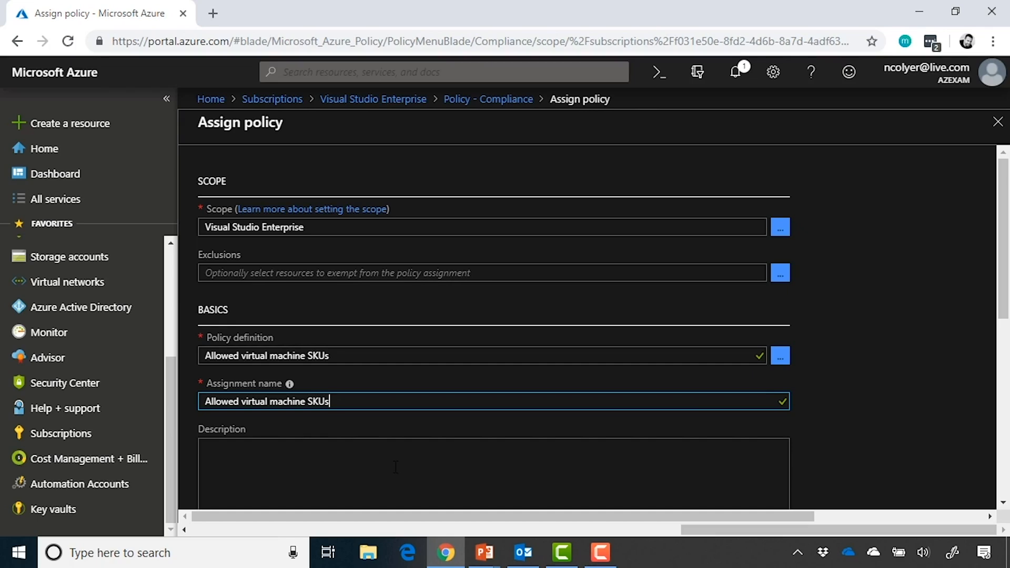
scroll(872, 400, down, 2)
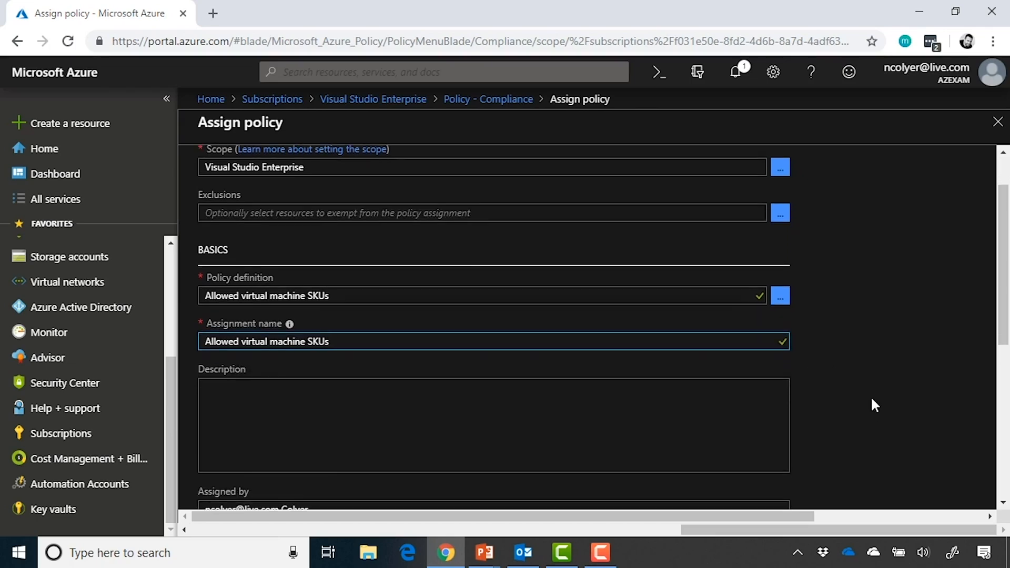
scroll(875, 405, down, 2)
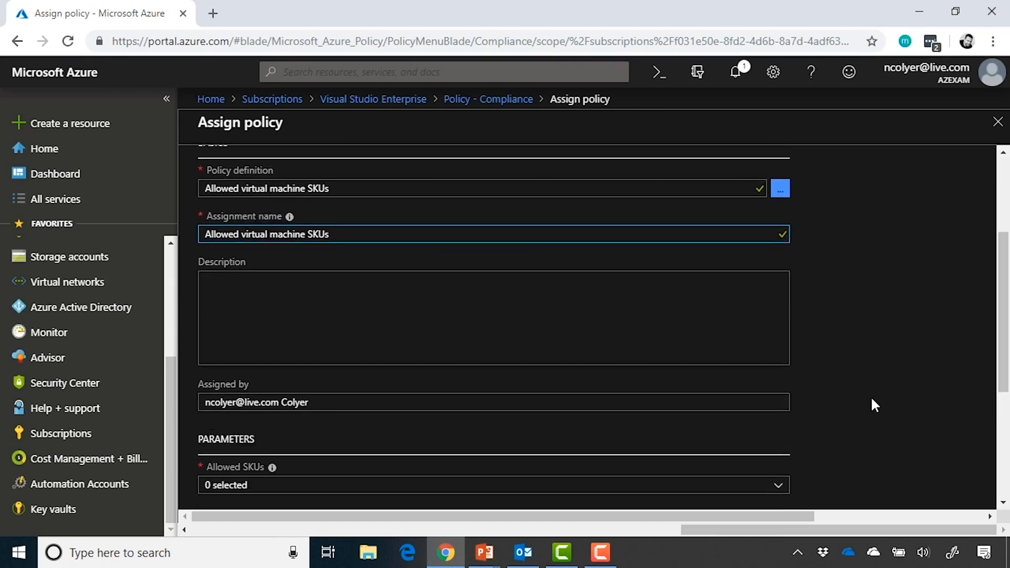
scroll(872, 400, down, 3)
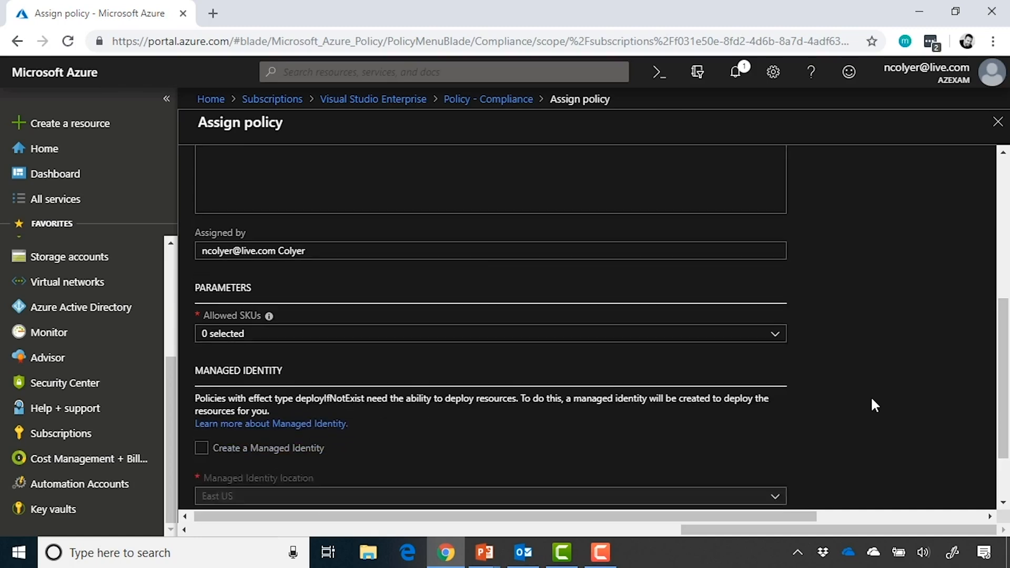
scroll(872, 400, down, 2)
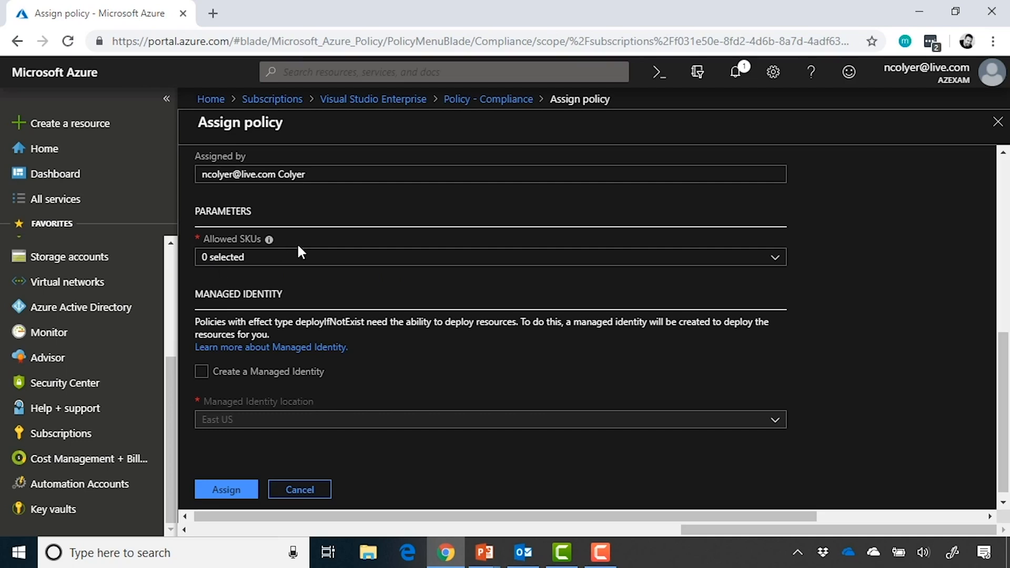
Tick Basic_A0, Basic_A1 and Basic_A2 in the Allowed SKUs dropdown, then close it.
click(776, 259)
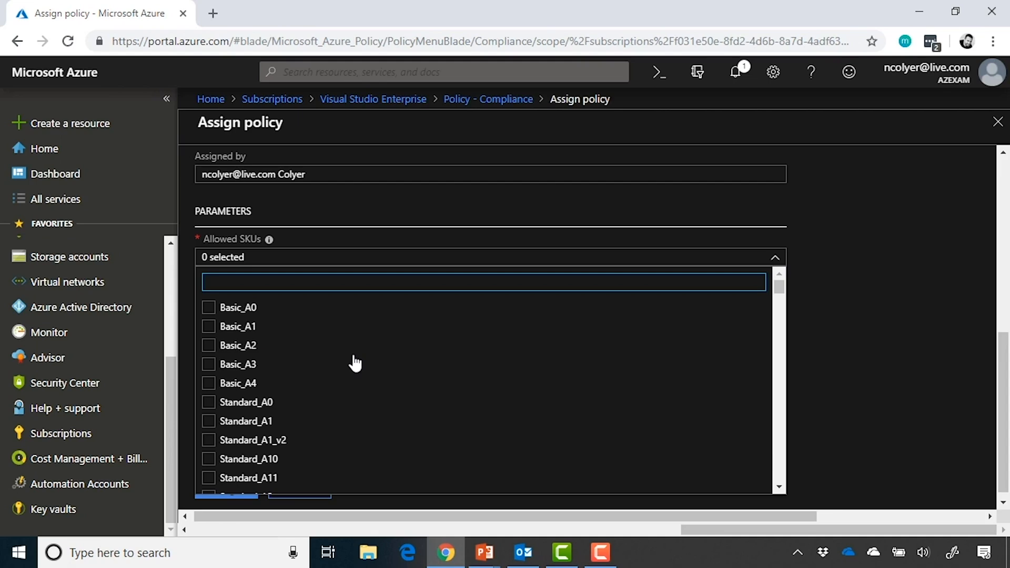
click(208, 311)
click(208, 331)
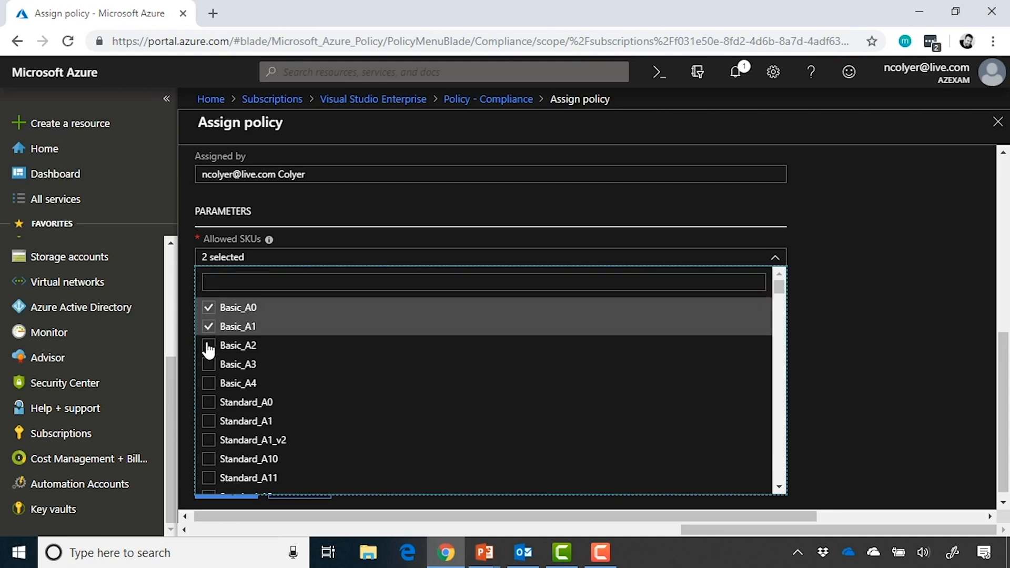
click(209, 345)
scroll(402, 416, down, 6)
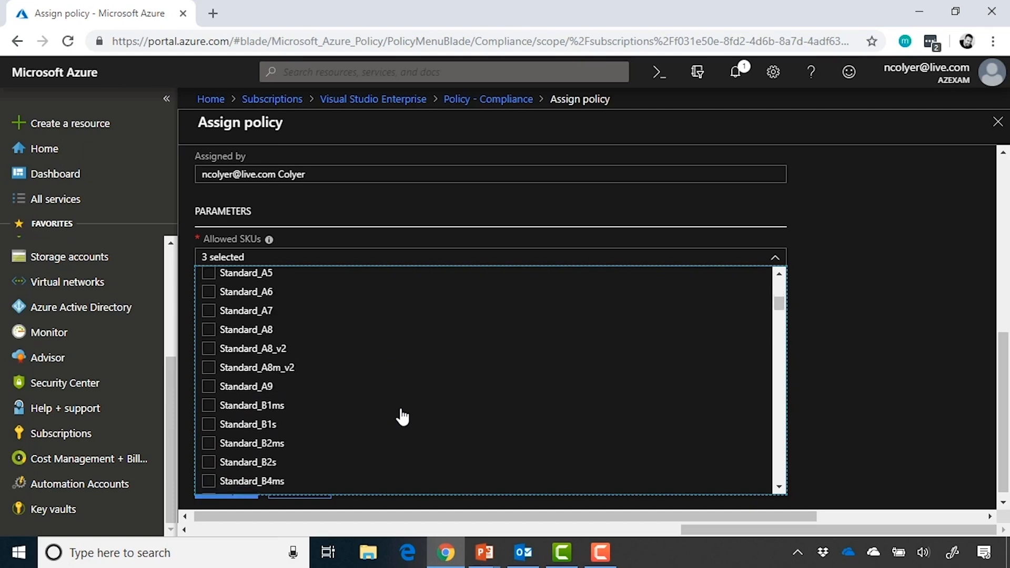
scroll(402, 415, down, 5)
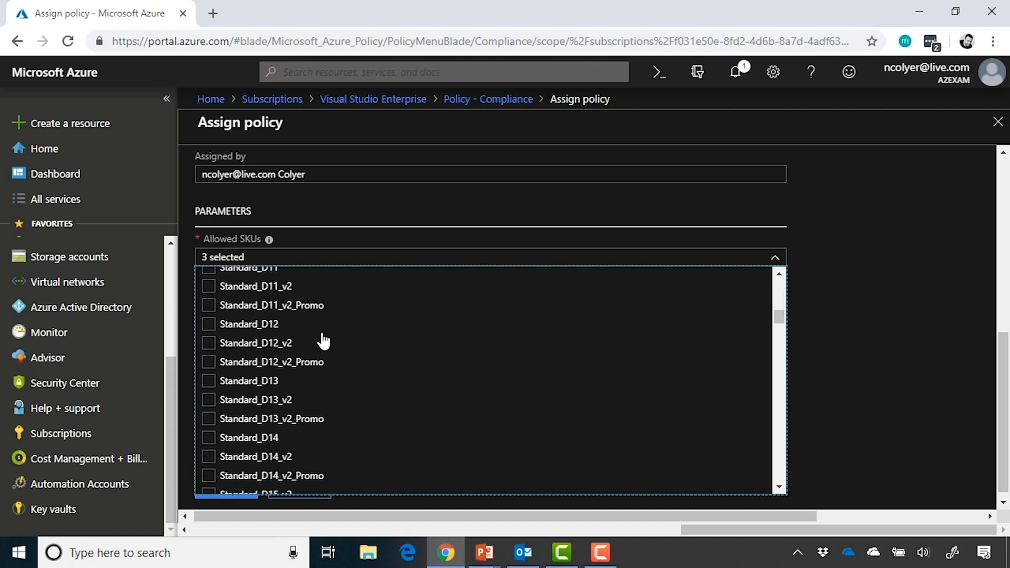
scroll(294, 330, up, 1)
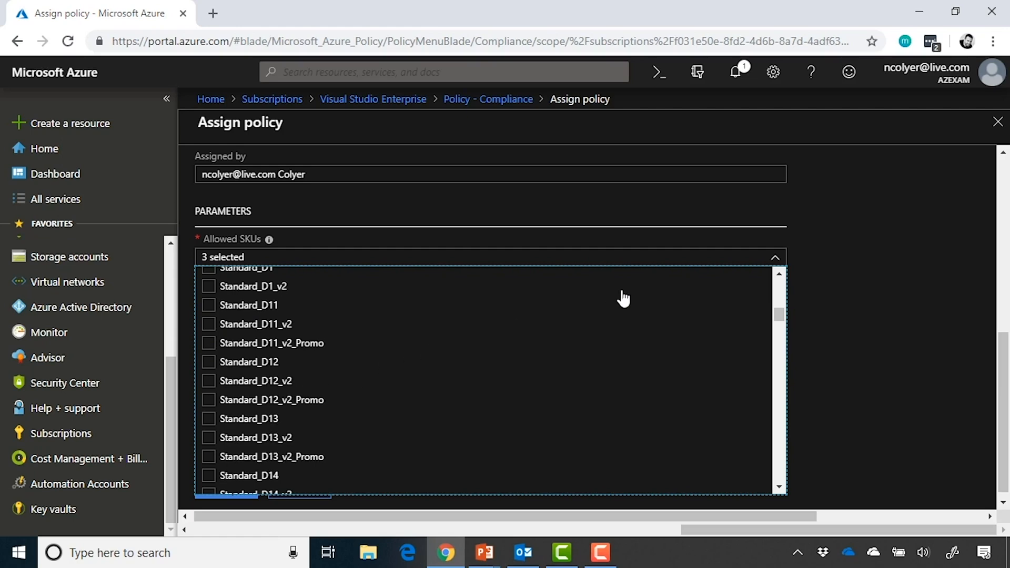
click(773, 259)
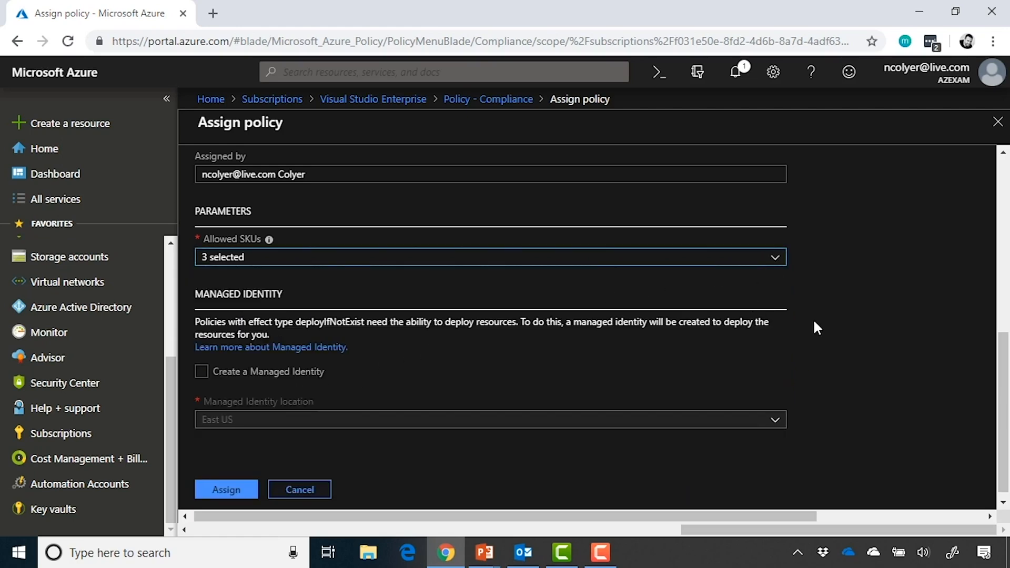
Create the Allowed virtual machine SKUs assignment on the Visual Studio Enterprise subscription.
scroll(814, 322, down, 1)
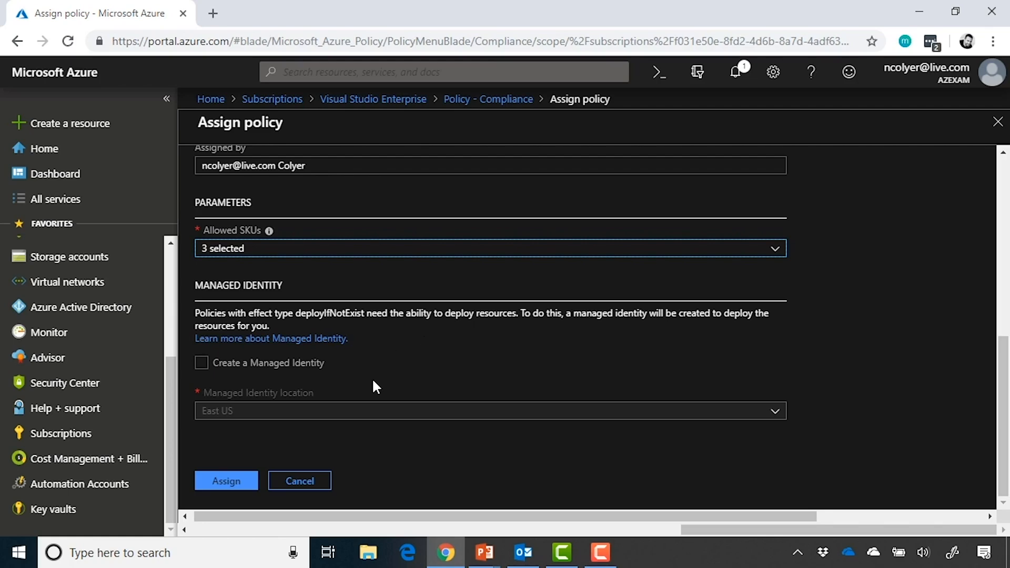
click(228, 482)
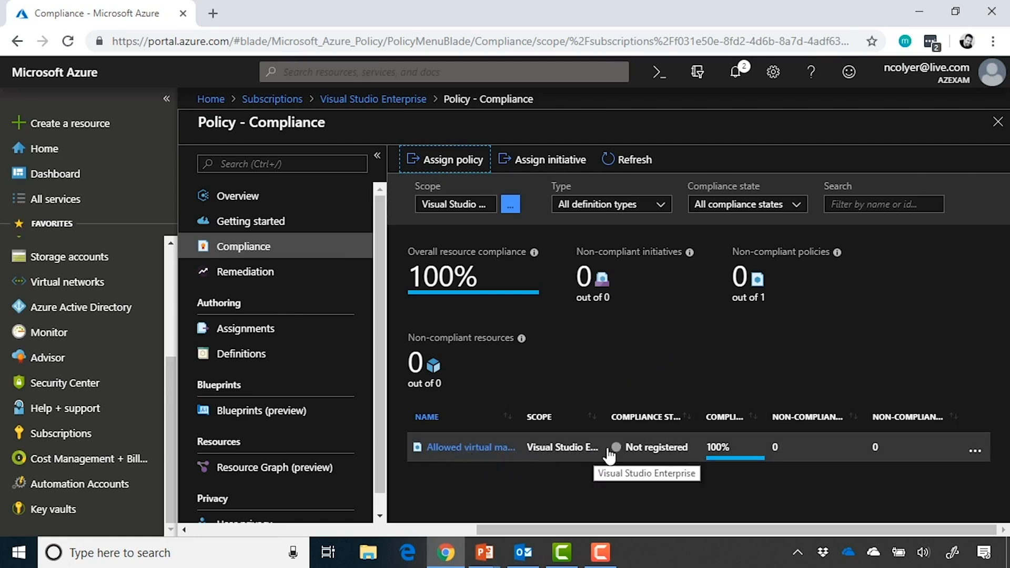
Show the actions menu for the Allowed virtual machine SKUs assignment row.
click(974, 451)
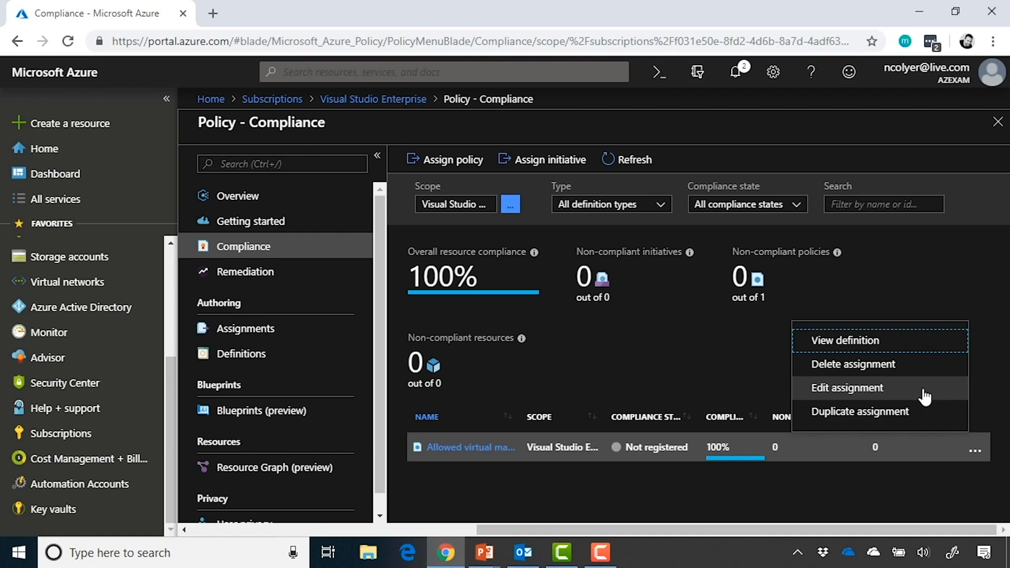
Delete the Allowed virtual machine SKUs assignment from its row menu and confirm with Yes.
click(979, 301)
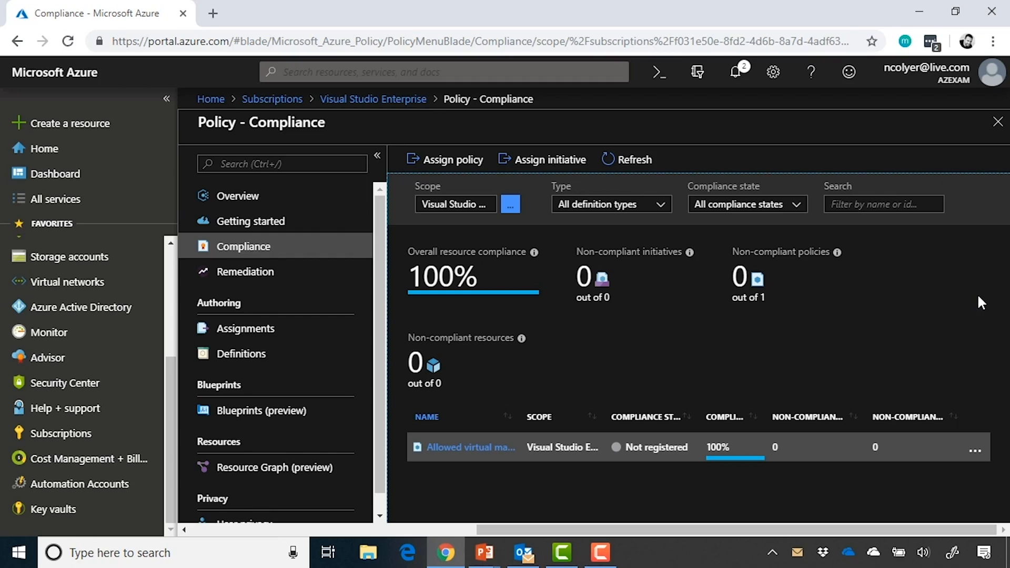
click(975, 451)
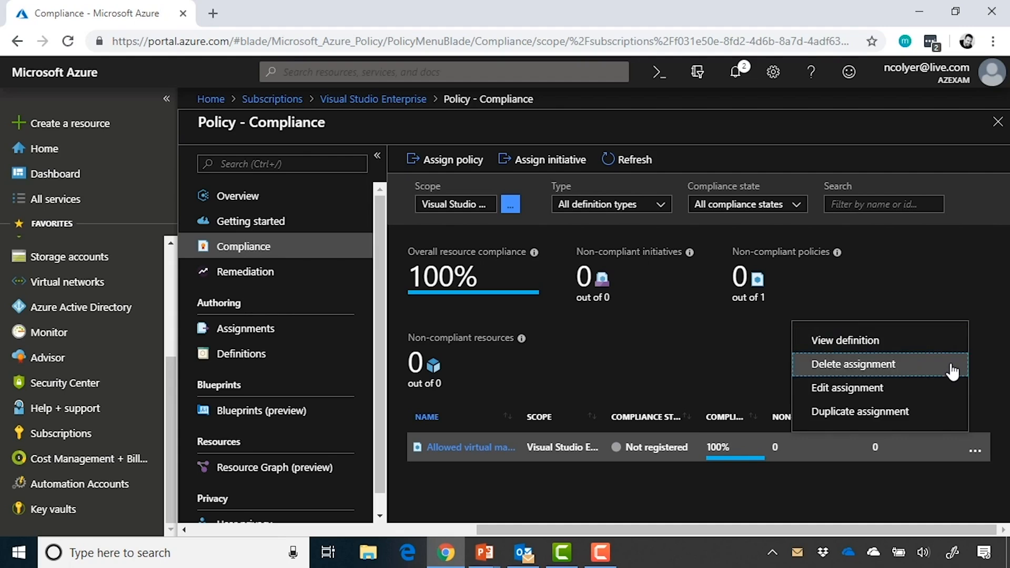
click(953, 368)
click(332, 403)
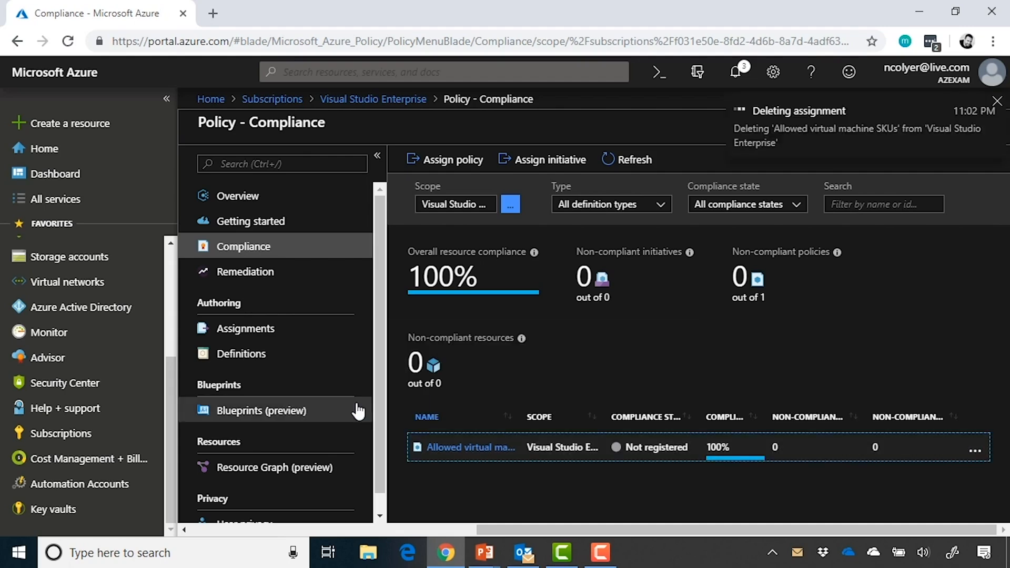